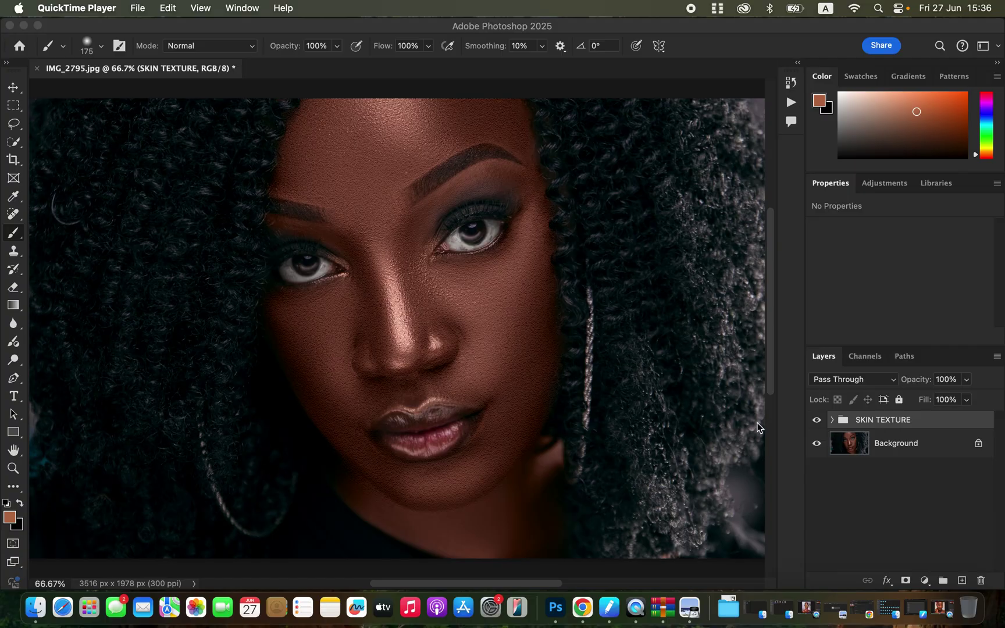
# Compare the portrait with and without the SKIN TEXTURE group by toggling the group's visibility.
pyautogui.click(816, 421)
pyautogui.click(816, 421)
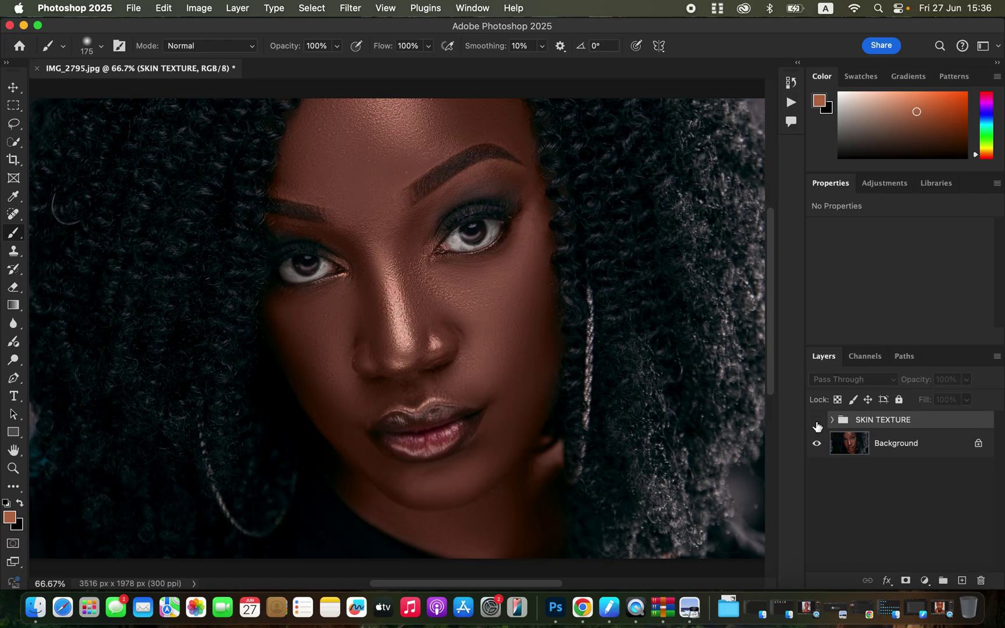
pyautogui.click(817, 421)
pyautogui.click(817, 421)
pyautogui.click(817, 423)
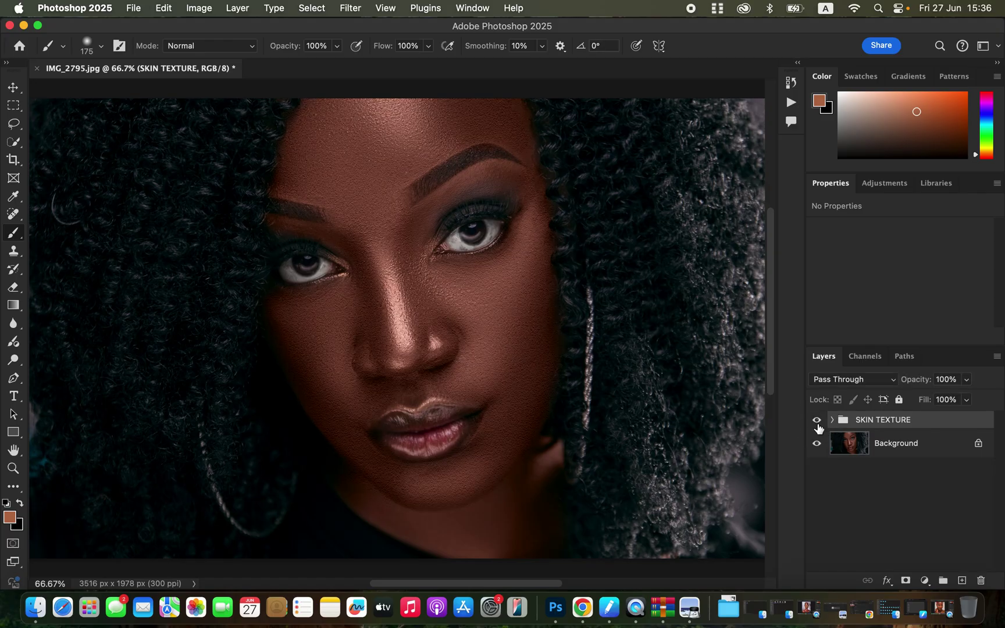
pyautogui.click(817, 423)
pyautogui.click(817, 423)
pyautogui.click(817, 423)
pyautogui.click(817, 423)
pyautogui.click(817, 423)
pyautogui.click(817, 423)
pyautogui.click(817, 424)
# Delete the SKIN TEXTURE group and add a new empty layer above the Background.
pyautogui.moveTo(924, 422); pyautogui.dragTo(980, 580)
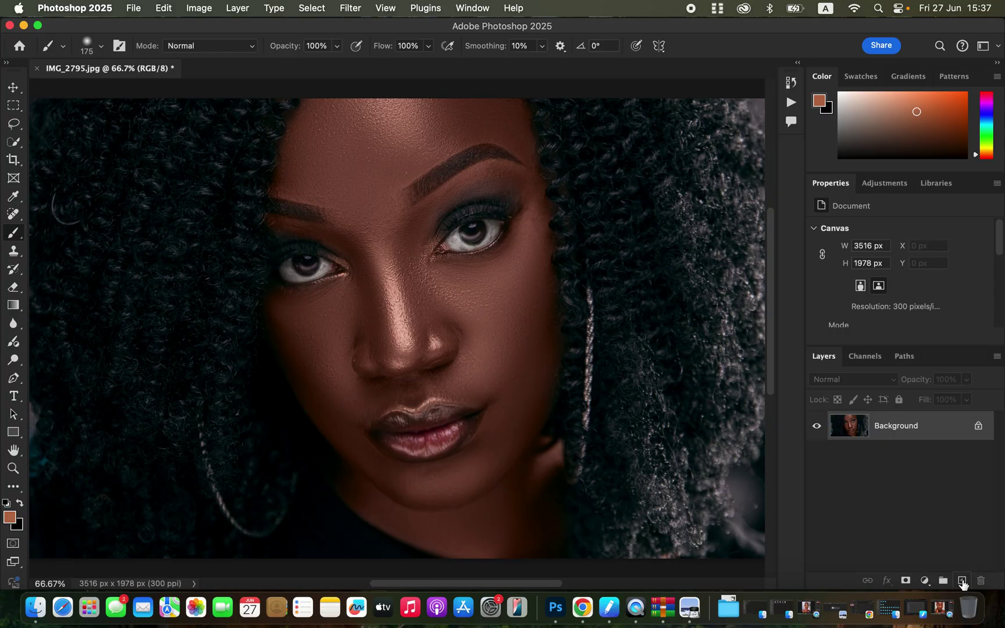
pyautogui.click(962, 580)
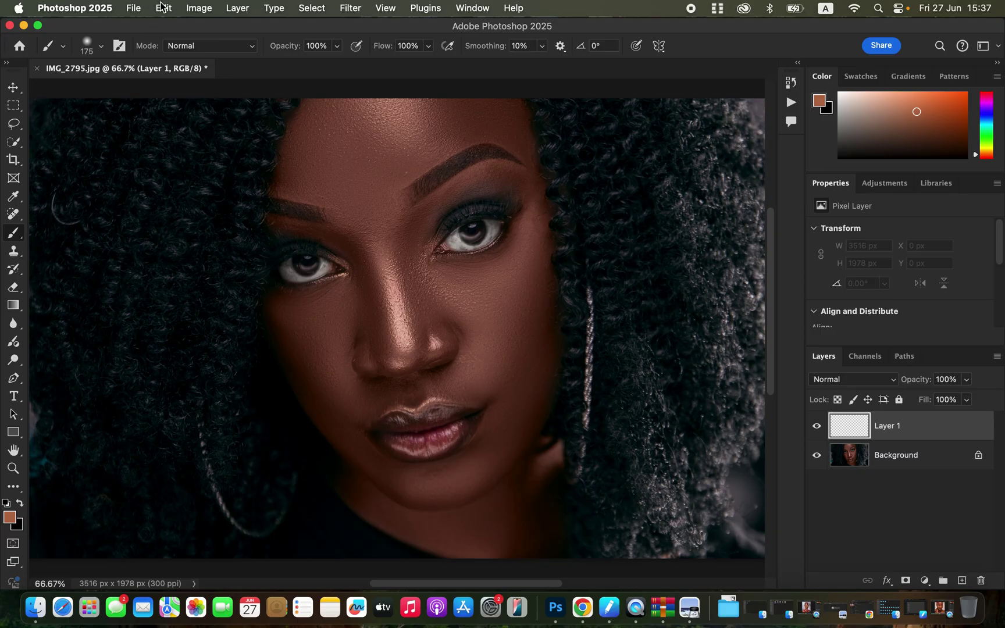
# Fill the new layer with 50% Gray in Normal mode at 100% opacity and convert it to a smart object.
pyautogui.click(165, 7)
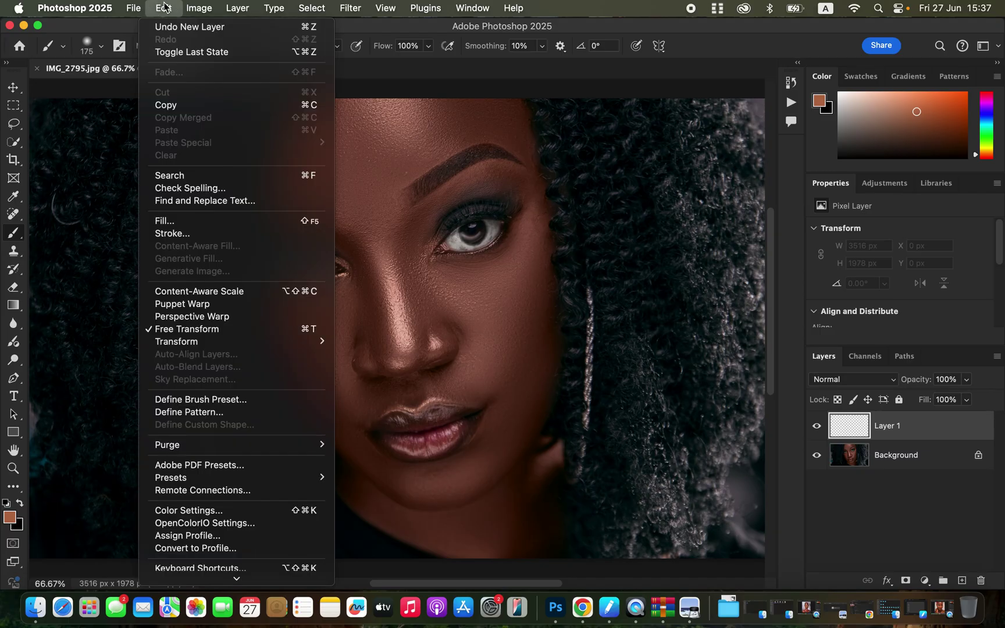
pyautogui.click(193, 222)
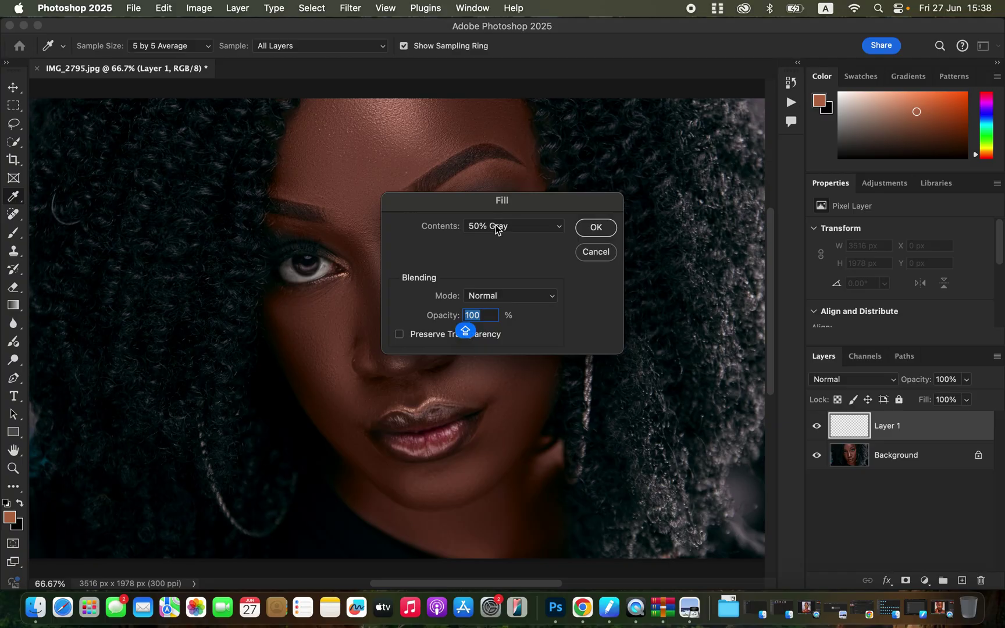
pyautogui.click(496, 228)
pyautogui.click(496, 227)
pyautogui.click(594, 227)
pyautogui.press('b')
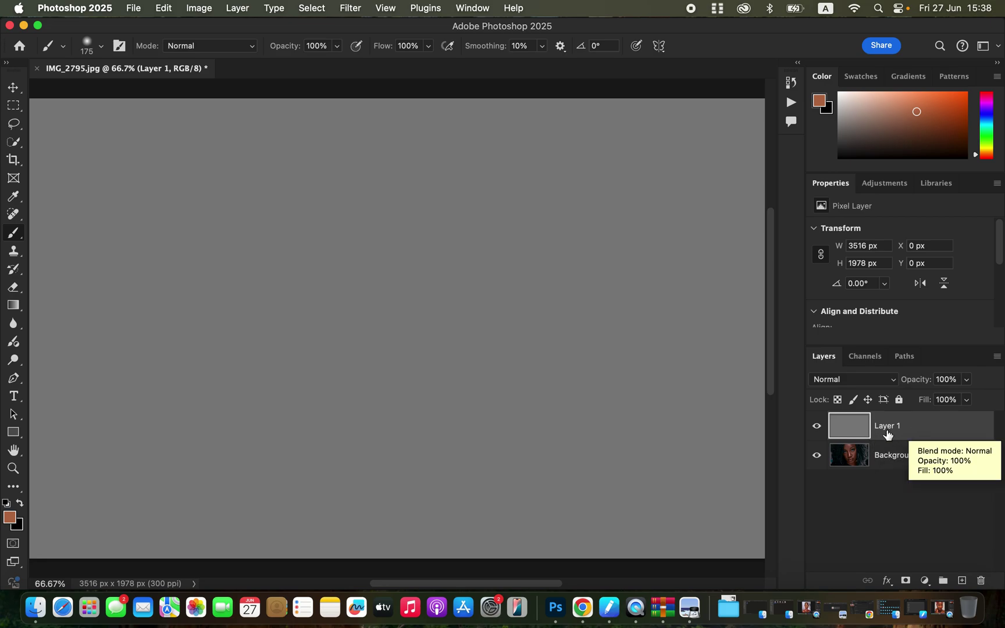
pyautogui.rightClick(908, 433)
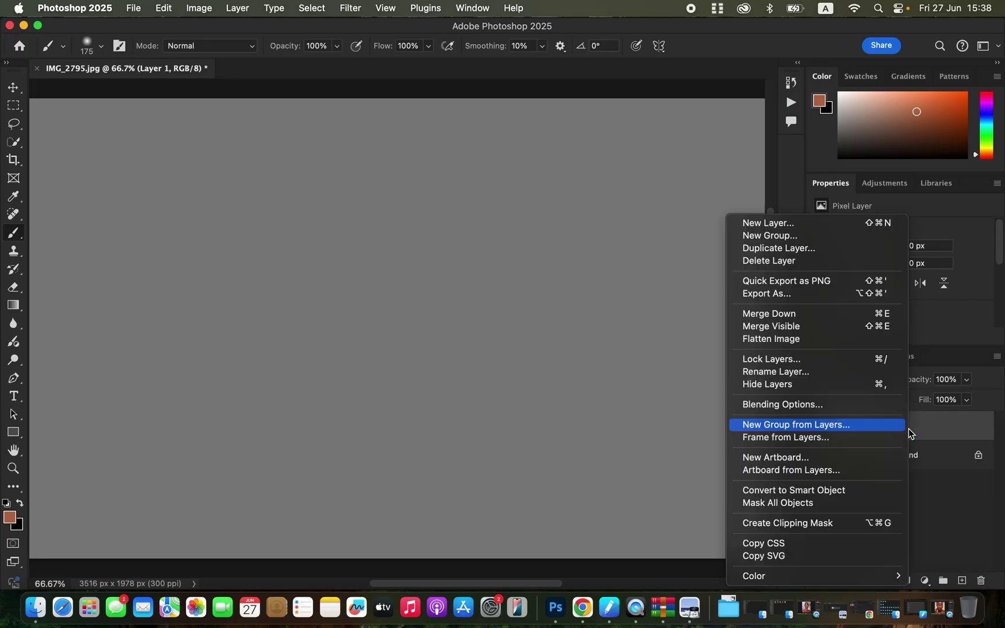
pyautogui.click(824, 491)
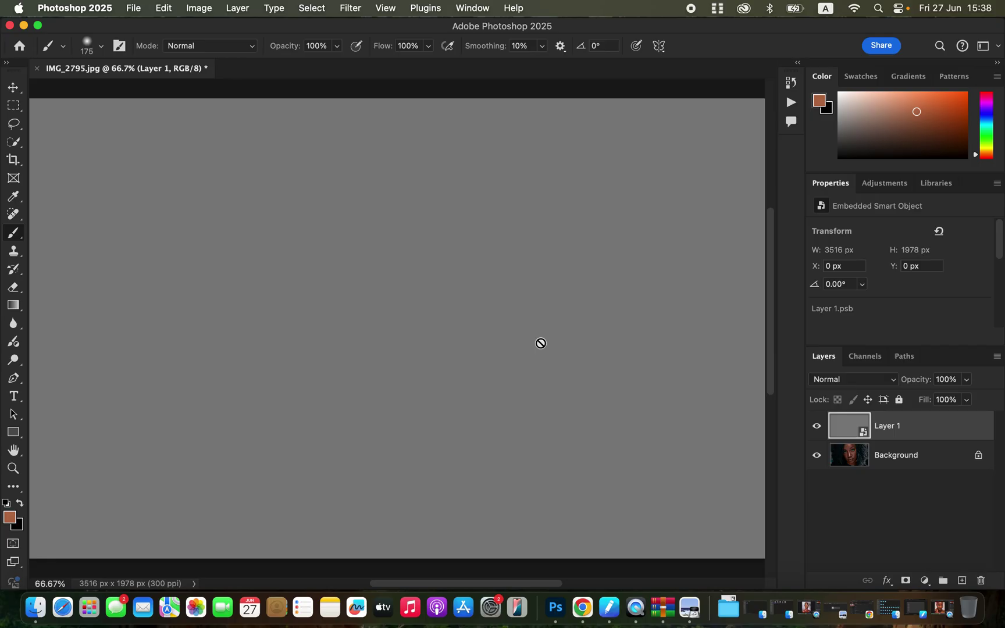
# Apply the Camera Raw Filter to the gray smart object with Grain 82, Size 52 and Roughness 50.
pyautogui.click(350, 8)
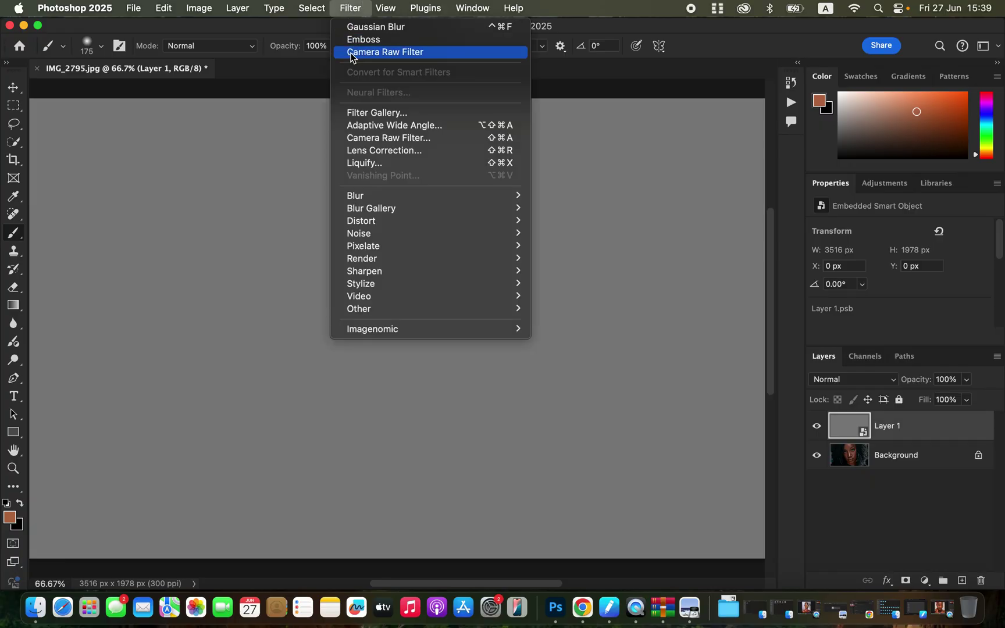
pyautogui.click(370, 139)
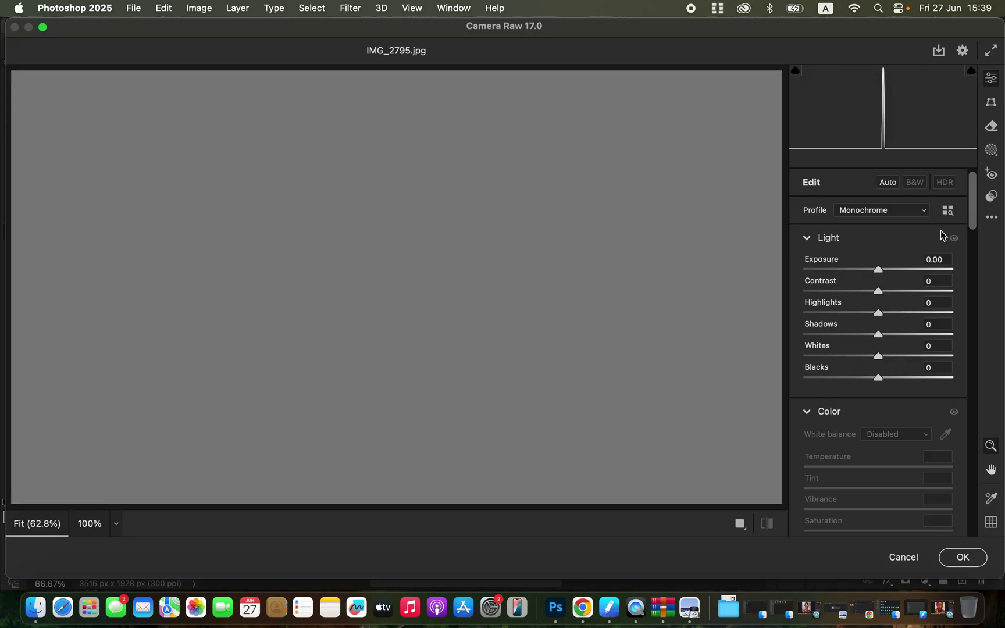
pyautogui.moveTo(966, 212); pyautogui.dragTo(859, 266)
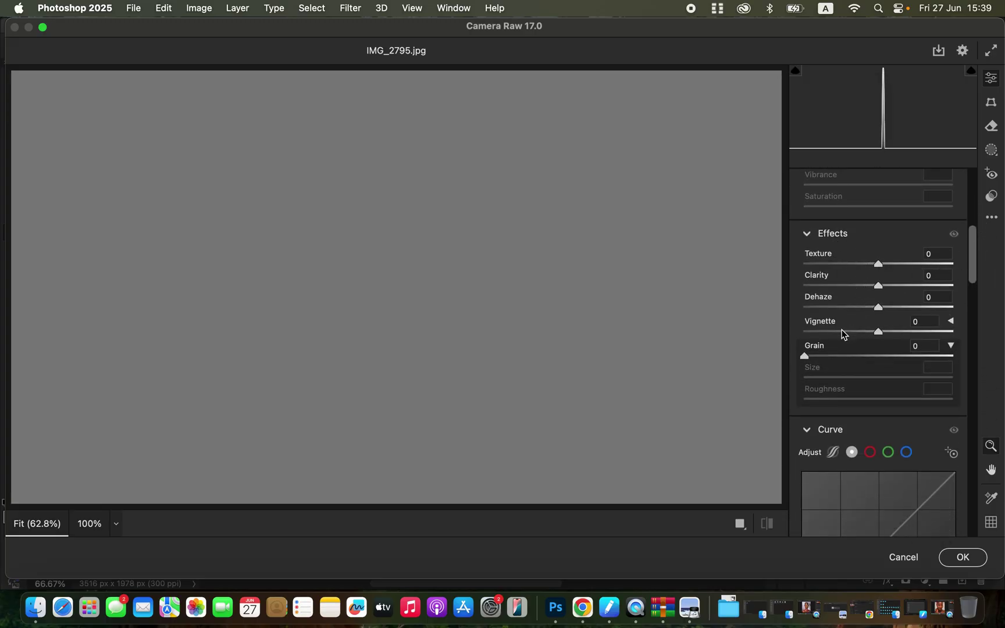
pyautogui.moveTo(812, 363); pyautogui.dragTo(820, 361)
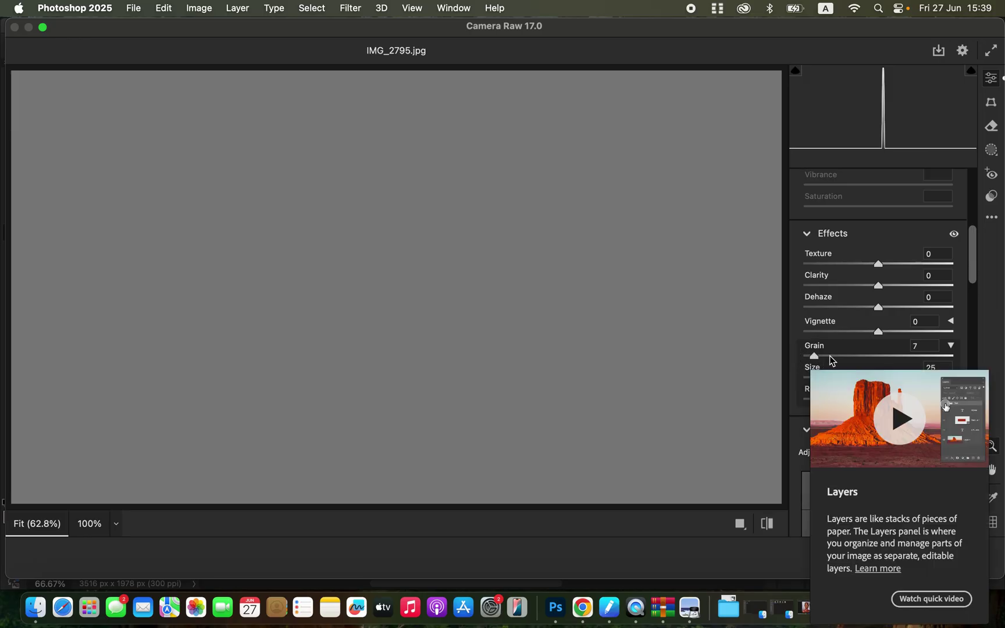
pyautogui.moveTo(821, 359); pyautogui.dragTo(926, 357)
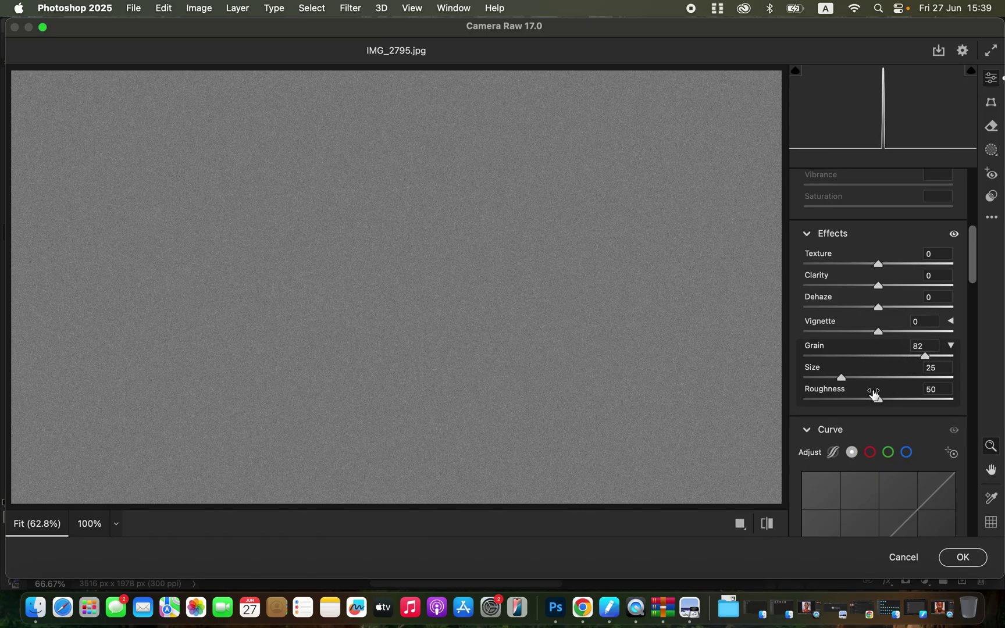
pyautogui.moveTo(845, 379); pyautogui.dragTo(882, 381)
pyautogui.moveTo(887, 399); pyautogui.dragTo(958, 398)
pyautogui.moveTo(950, 400); pyautogui.dragTo(834, 412)
pyautogui.moveTo(810, 400); pyautogui.dragTo(879, 406)
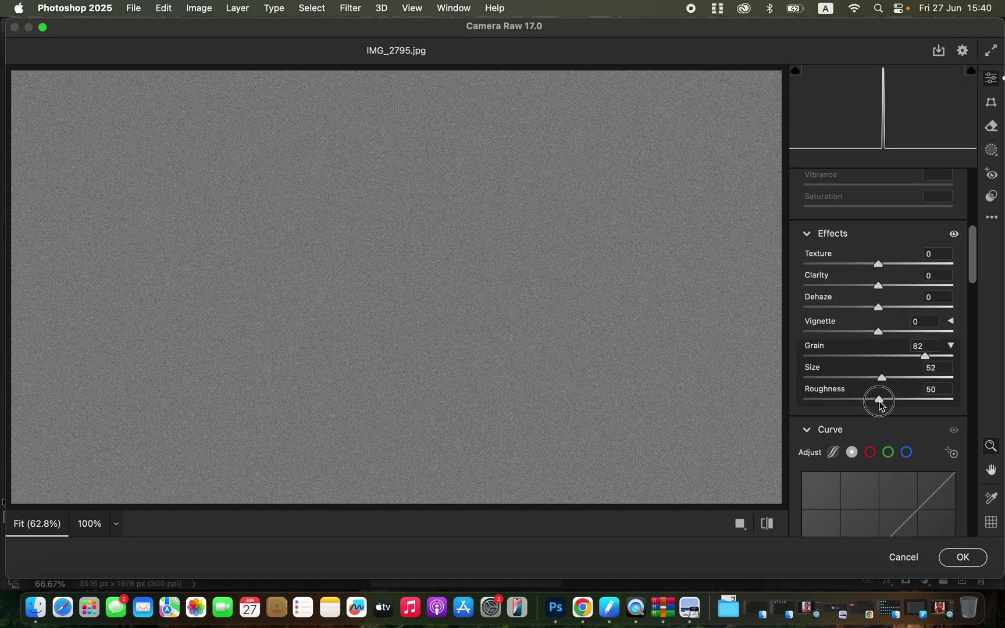
pyautogui.click(963, 557)
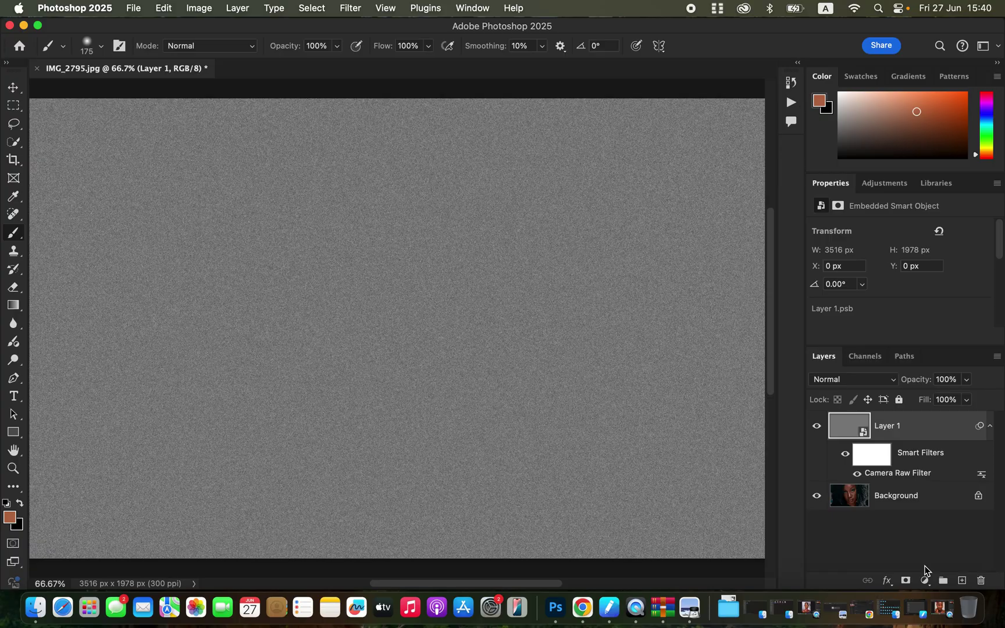
# Set the blend mode of the grain layer to Vivid Light.
pyautogui.click(851, 384)
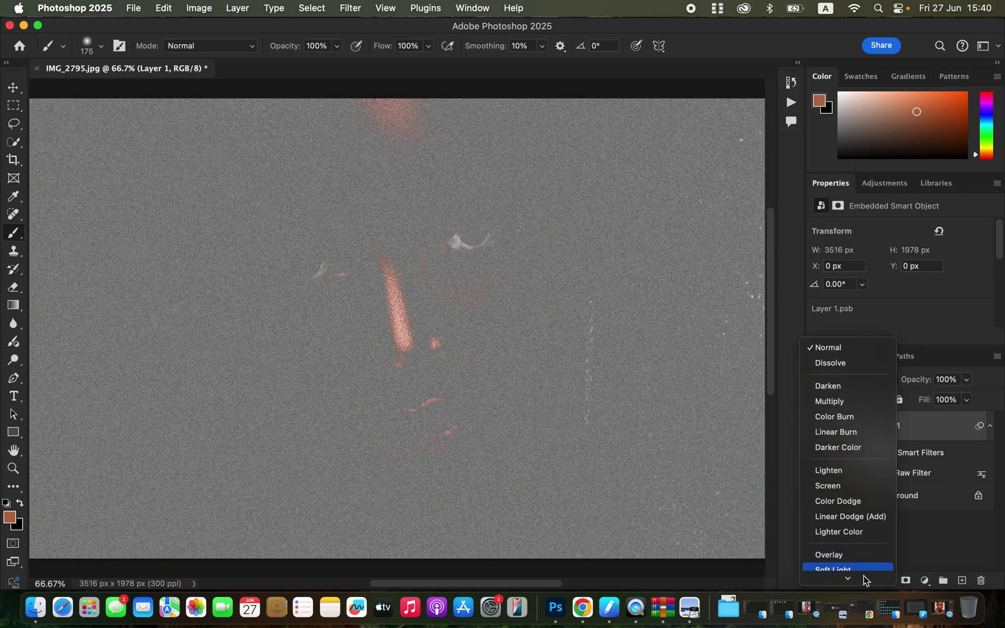
pyautogui.moveTo(865, 579)
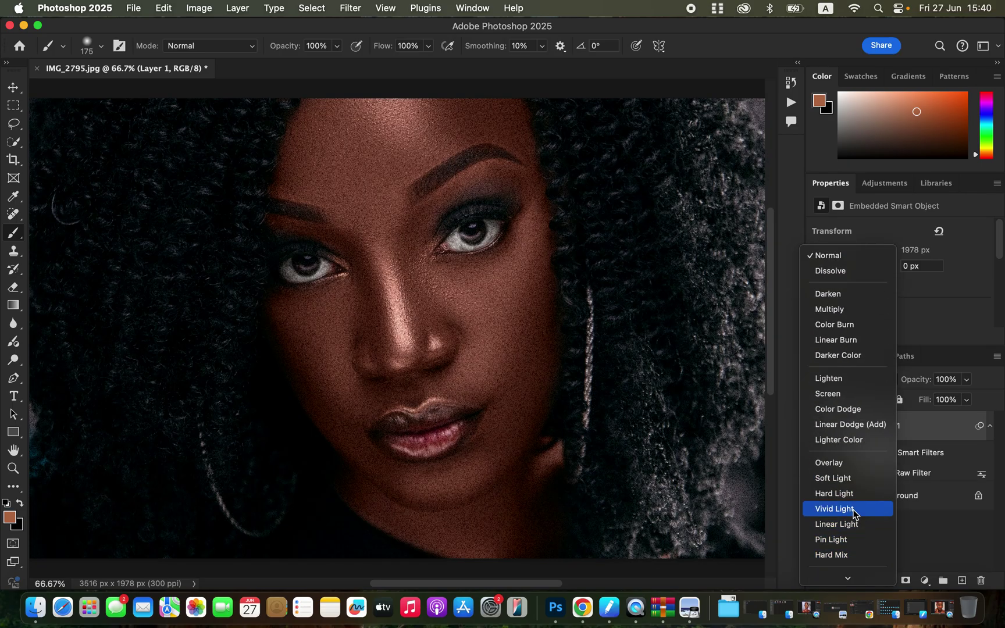
pyautogui.click(853, 510)
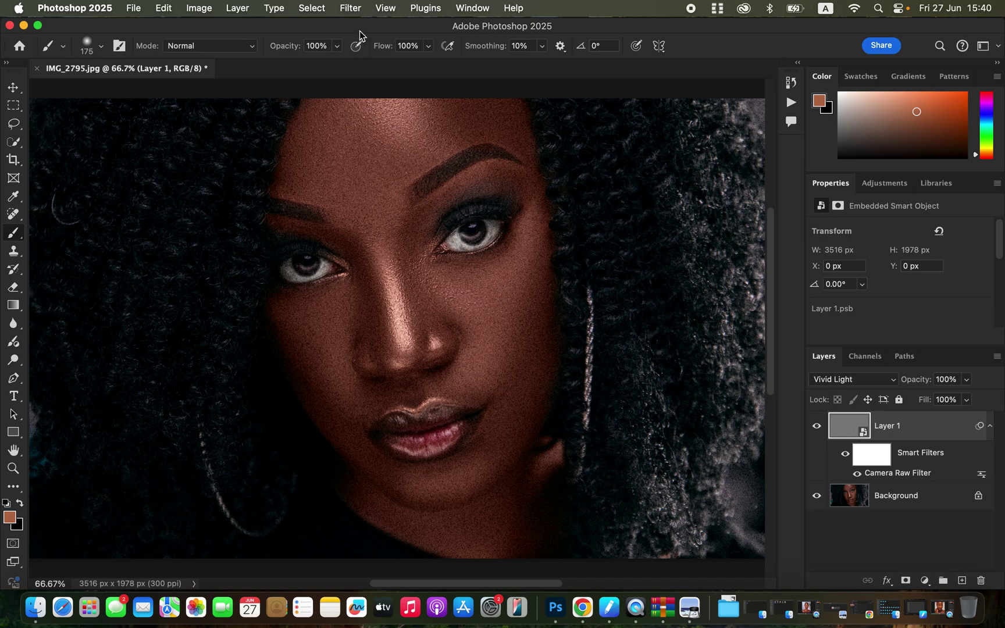
# Start an Emboss filter on the grain layer, try several light directions and set the angle to 81°.
pyautogui.click(350, 8)
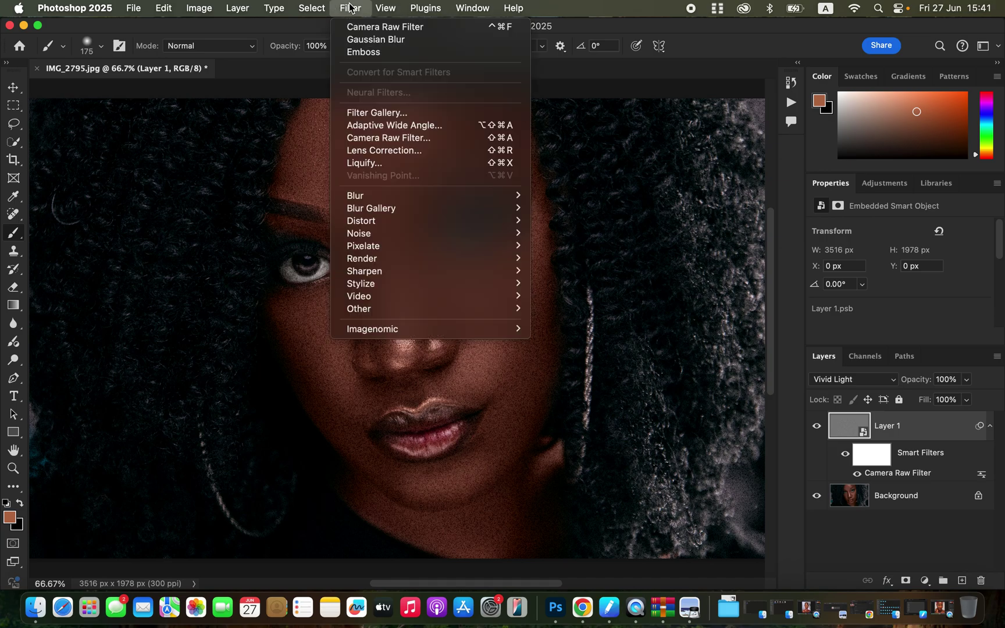
pyautogui.moveTo(384, 237)
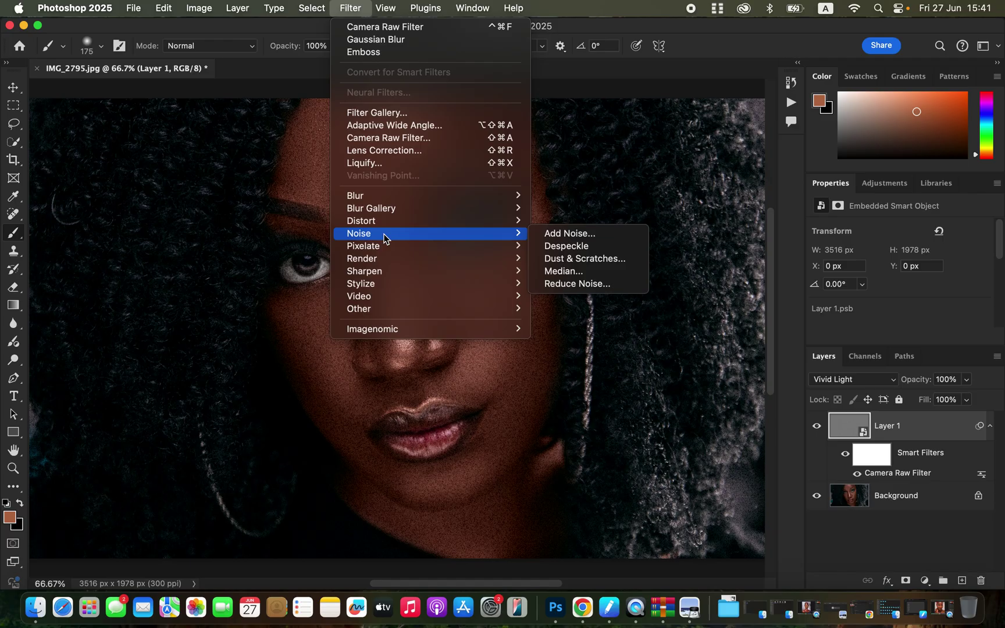
pyautogui.moveTo(393, 288)
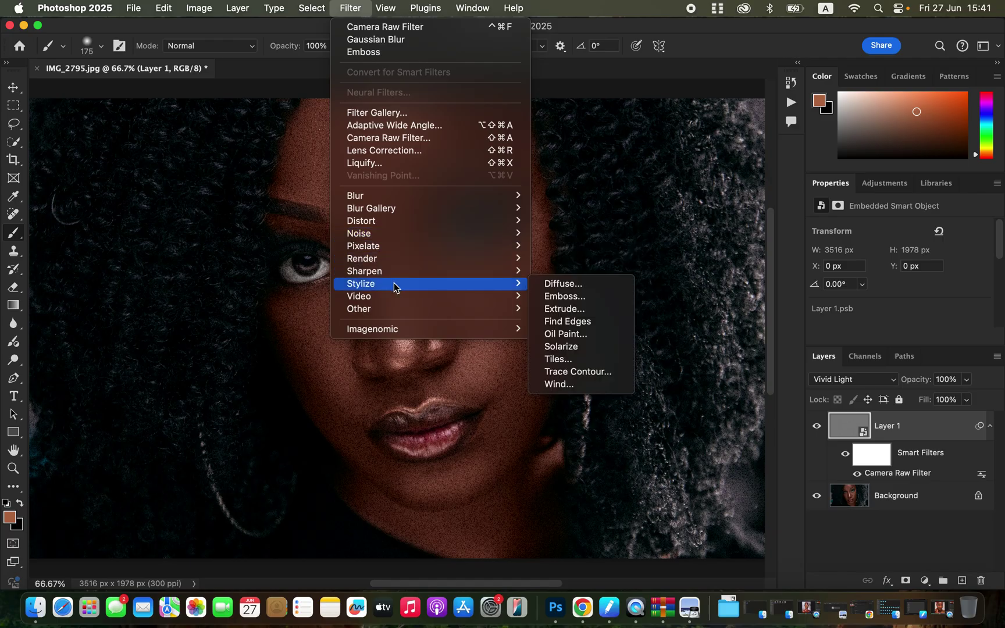
pyautogui.click(581, 298)
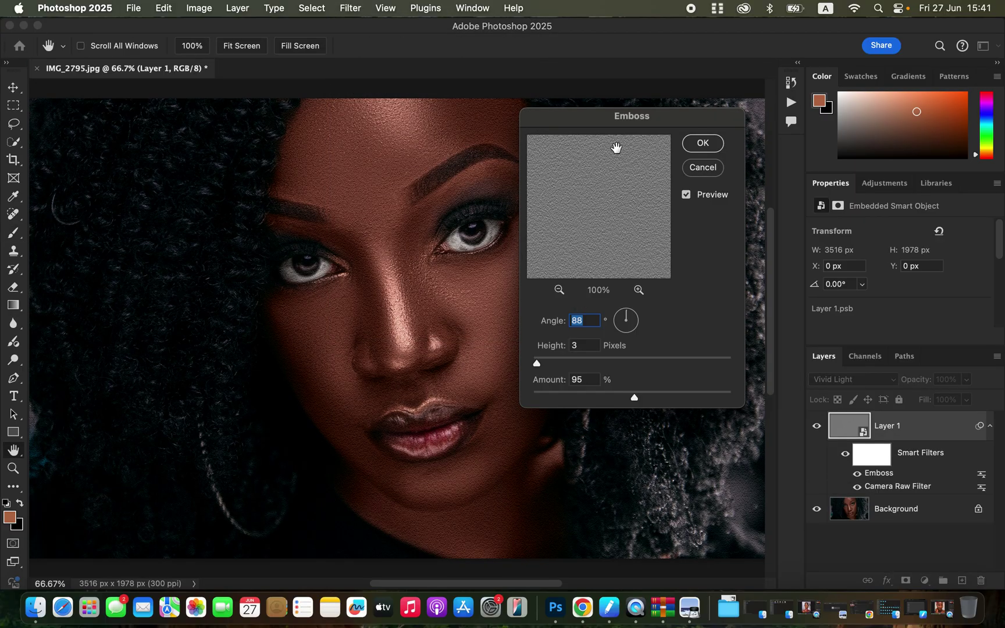
pyautogui.moveTo(623, 127); pyautogui.dragTo(696, 128)
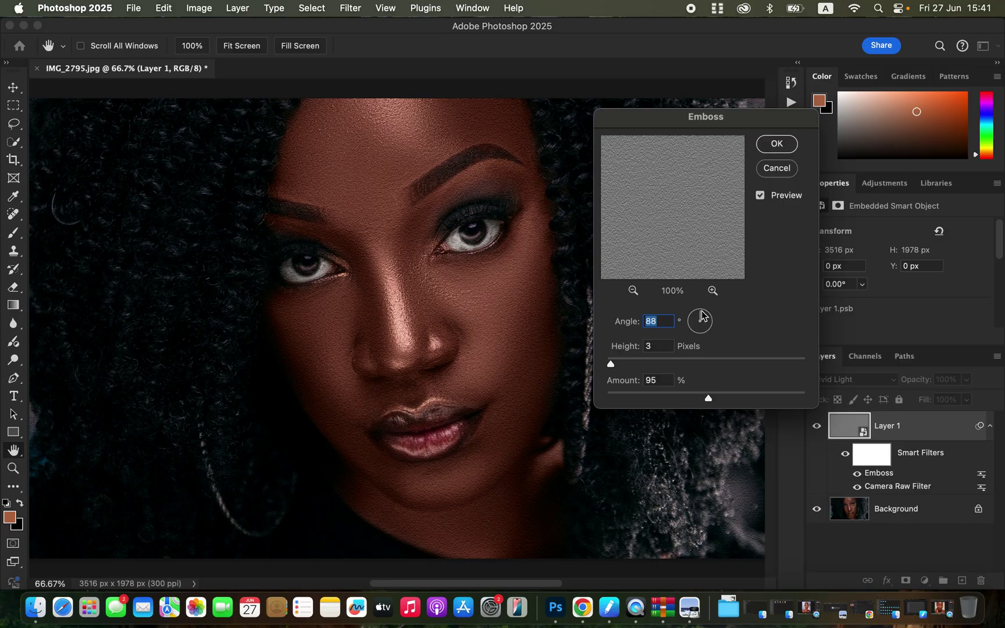
pyautogui.moveTo(702, 320); pyautogui.dragTo(711, 337)
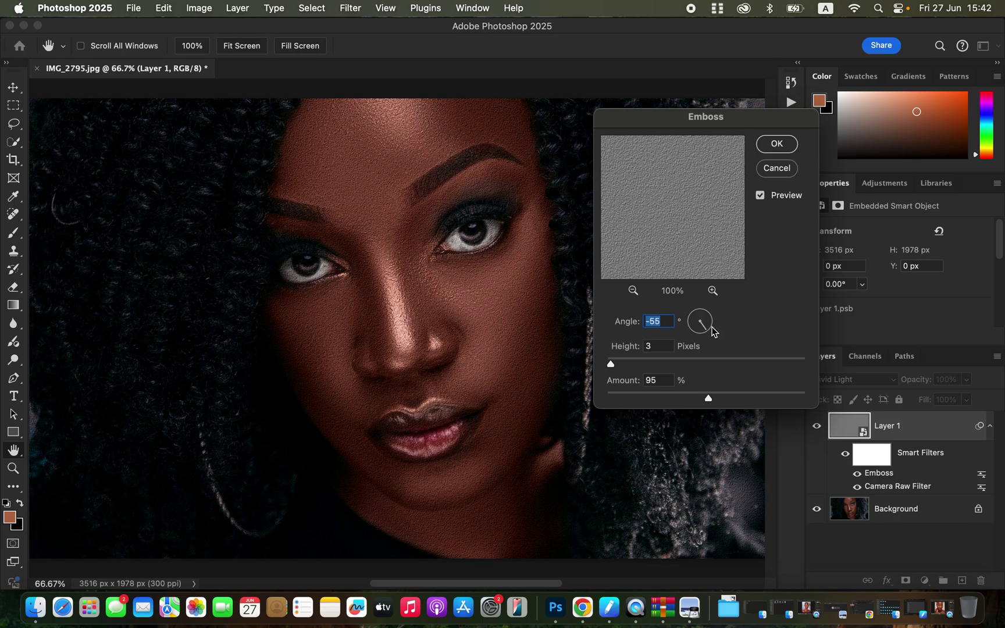
pyautogui.moveTo(712, 329)
pyautogui.mouseDown()
pyautogui.moveTo(708, 301)
pyautogui.moveTo(706, 313)
pyautogui.mouseUp()
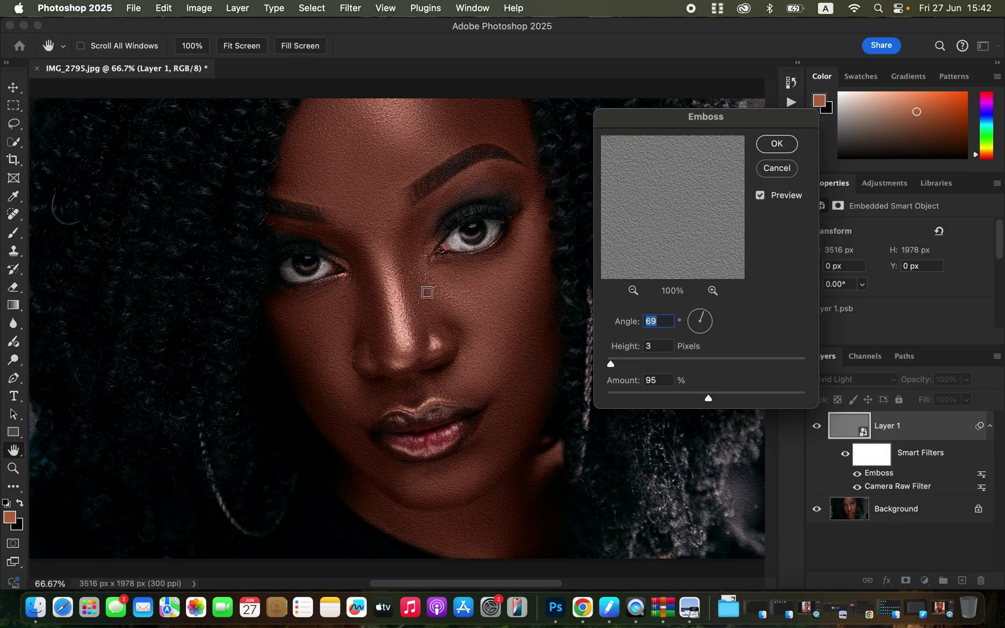
pyautogui.moveTo(705, 315); pyautogui.dragTo(705, 344)
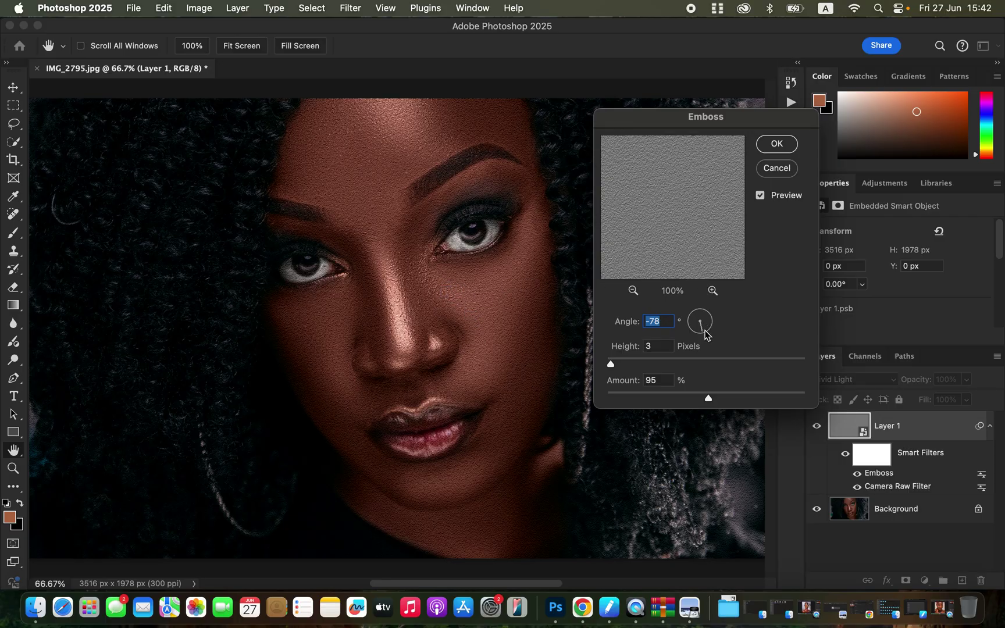
pyautogui.moveTo(706, 322); pyautogui.dragTo(710, 307)
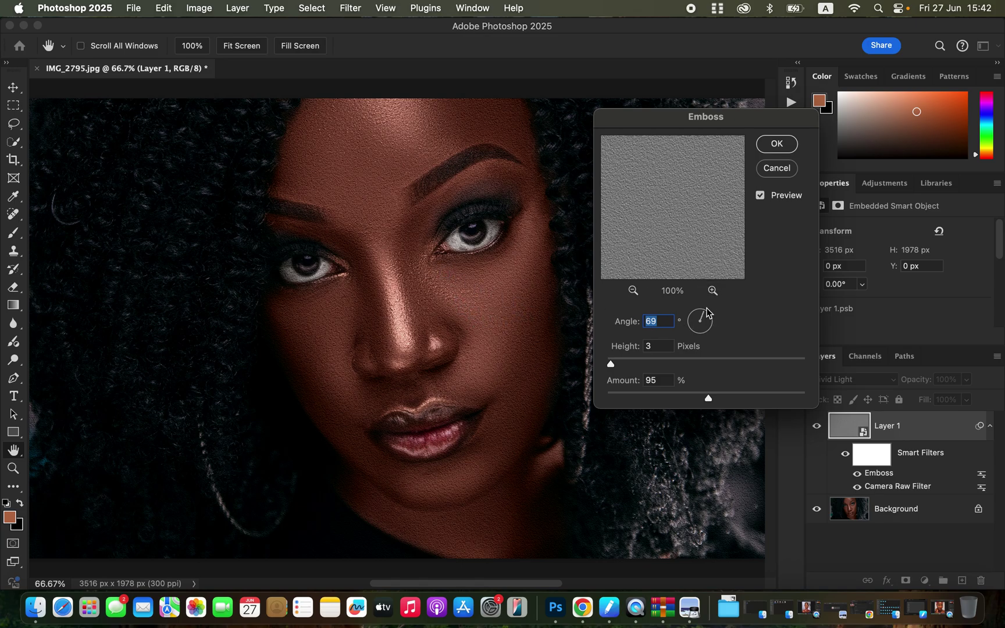
pyautogui.moveTo(706, 301); pyautogui.dragTo(705, 314)
# Set the Emboss amount to 97% and the height to 4 pixels, and apply the filter.
pyautogui.moveTo(709, 399); pyautogui.dragTo(768, 398)
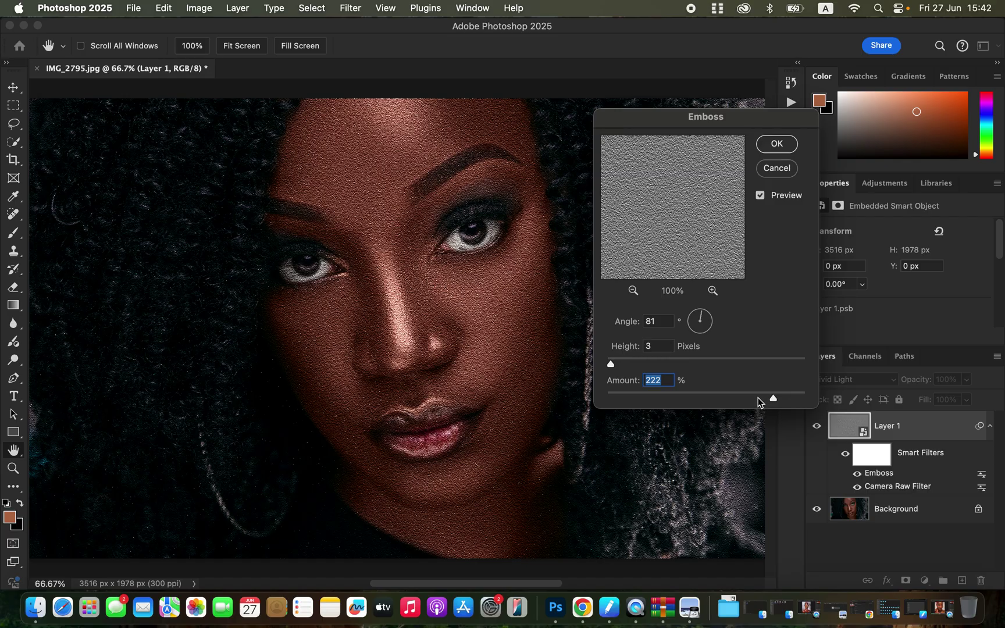
pyautogui.moveTo(772, 398); pyautogui.dragTo(714, 401)
pyautogui.moveTo(611, 364); pyautogui.dragTo(736, 360)
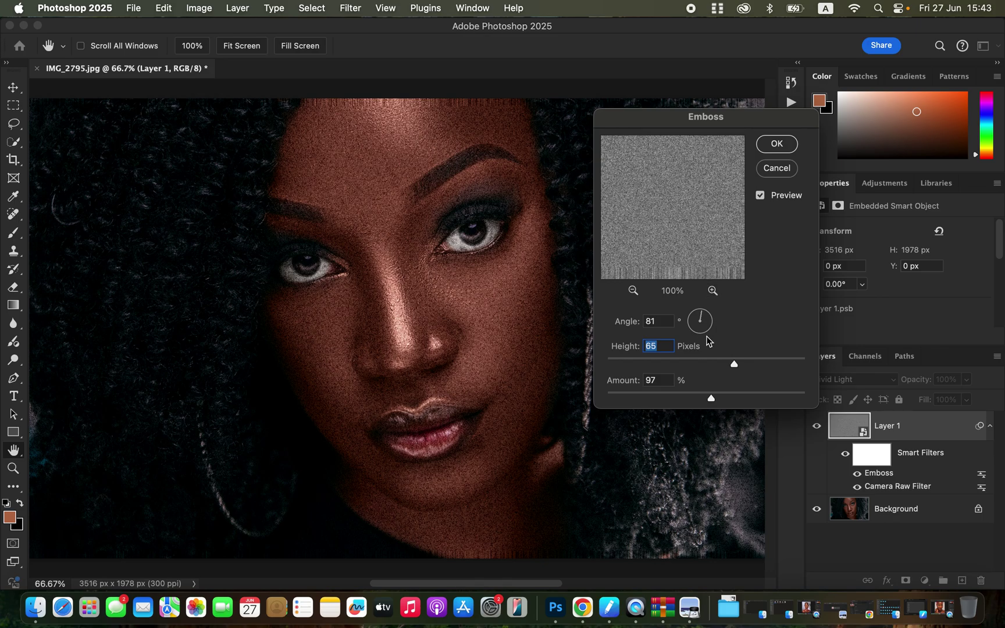
pyautogui.moveTo(687, 361); pyautogui.dragTo(613, 365)
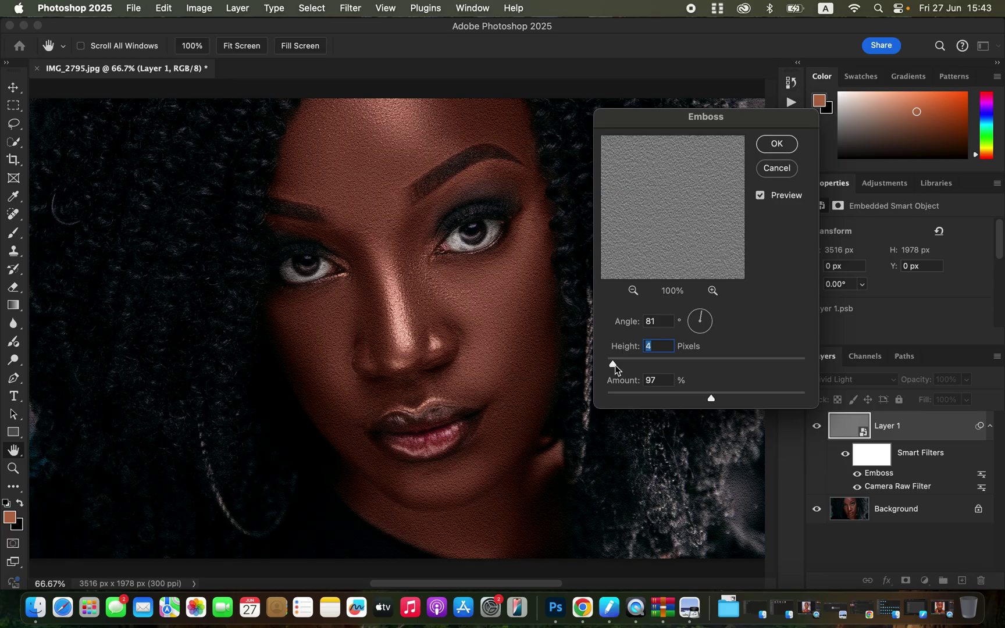
pyautogui.click(779, 148)
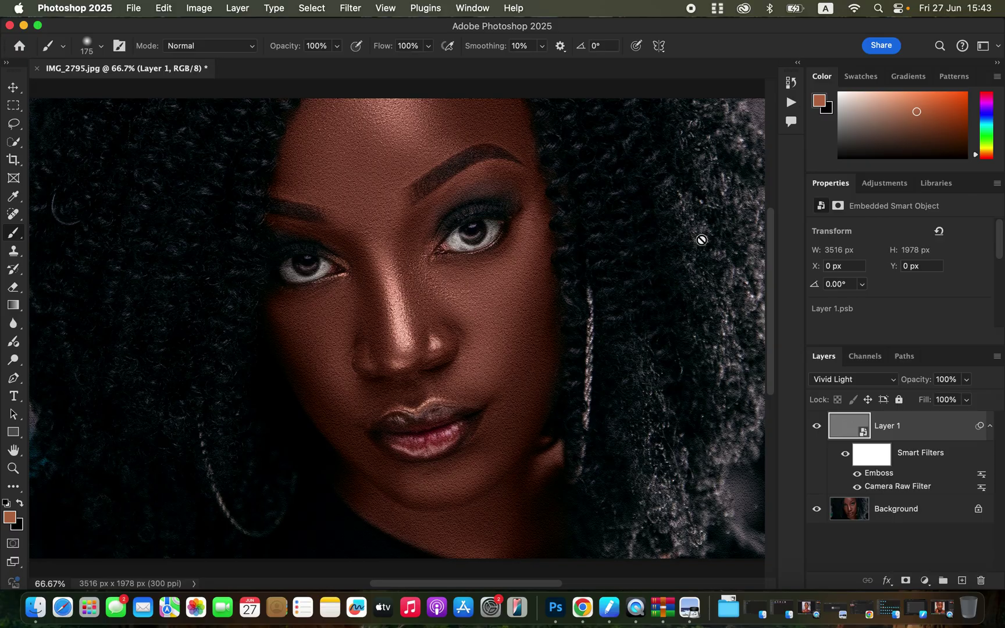
# Apply a Gaussian Blur with a very small radius to the grain layer to soften the embossed texture.
pyautogui.click(348, 7)
pyautogui.moveTo(367, 197)
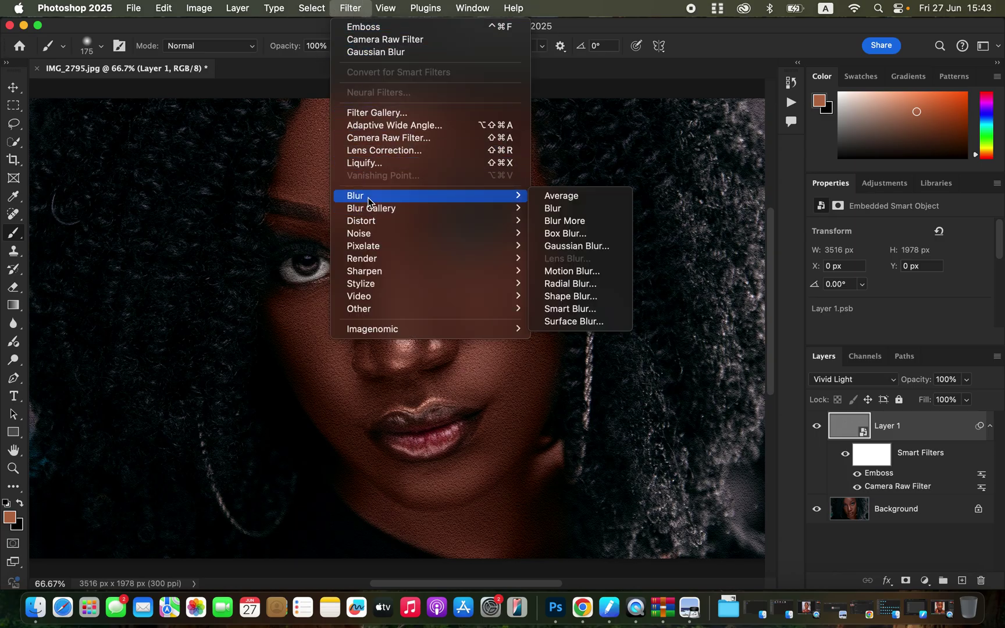
pyautogui.click(591, 246)
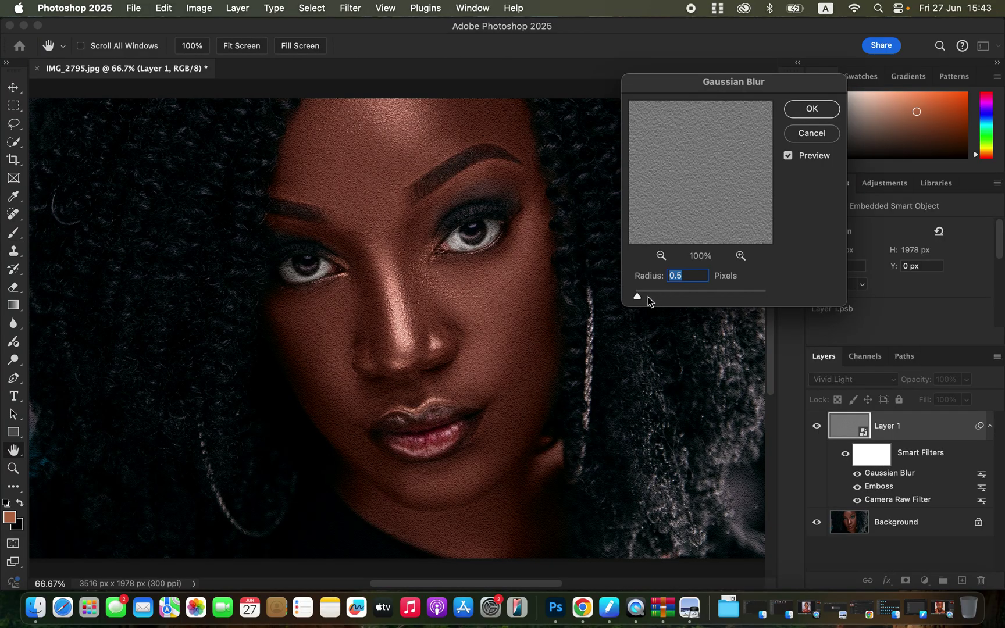
pyautogui.moveTo(649, 296); pyautogui.dragTo(756, 296)
pyautogui.moveTo(661, 297); pyautogui.dragTo(571, 307)
pyautogui.moveTo(633, 299); pyautogui.dragTo(639, 300)
pyautogui.moveTo(641, 296); pyautogui.dragTo(640, 298)
pyautogui.click(810, 108)
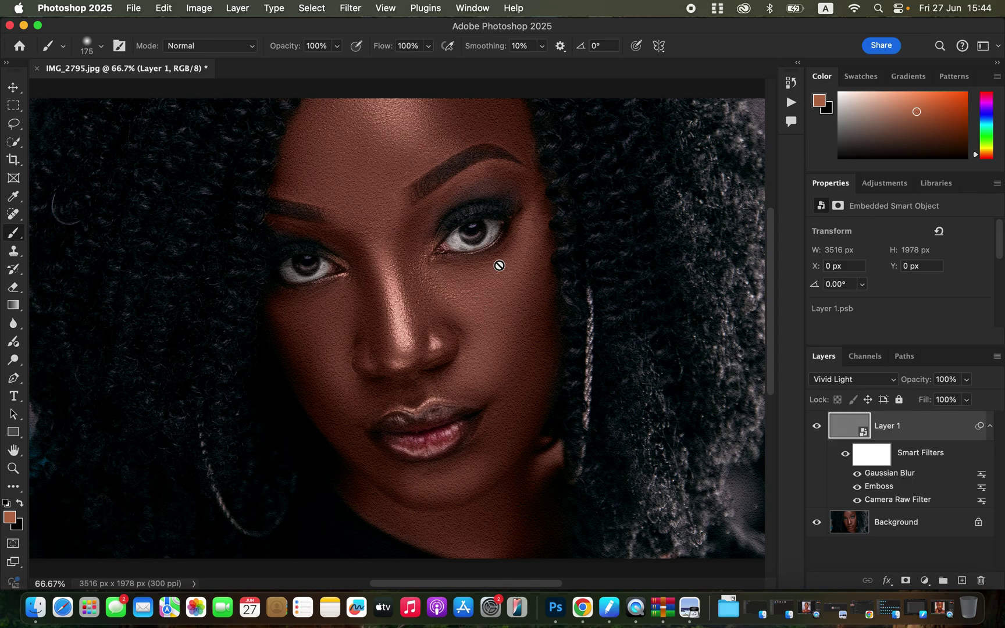
# Invert the grain layer's smart filter mask to black and paint the facial skin back in white with a soft round brush, sparing eyes and lips.
pyautogui.click(870, 458)
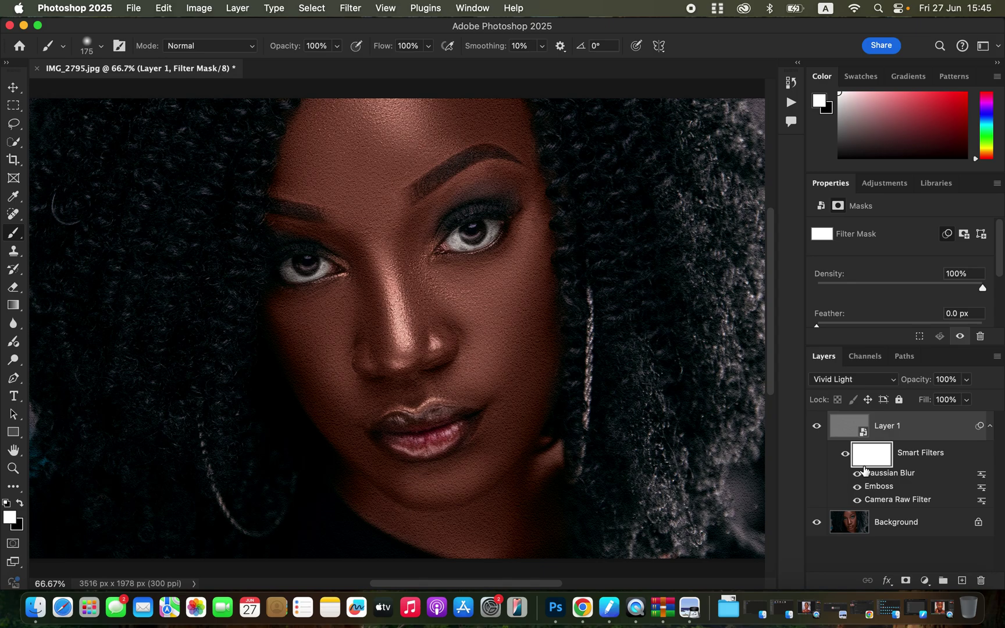
pyautogui.press('super+i')
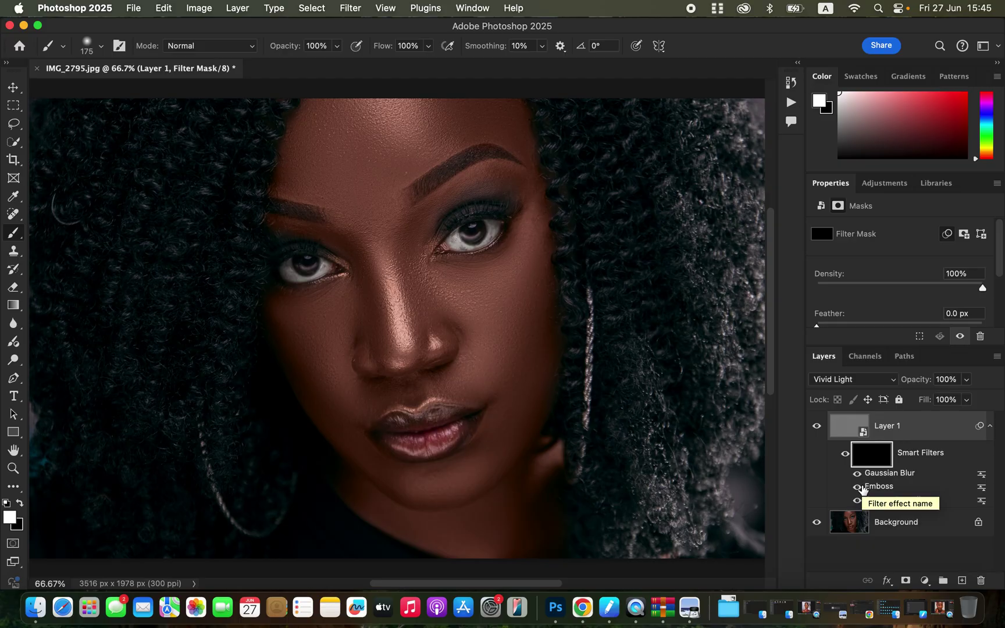
pyautogui.click(13, 233)
pyautogui.click(59, 231)
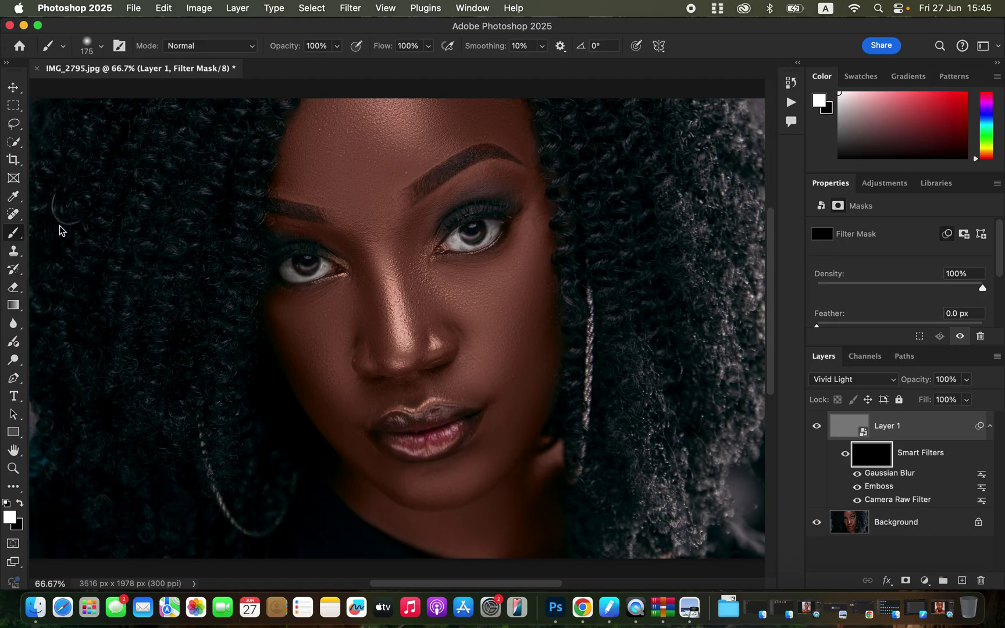
pyautogui.click(101, 46)
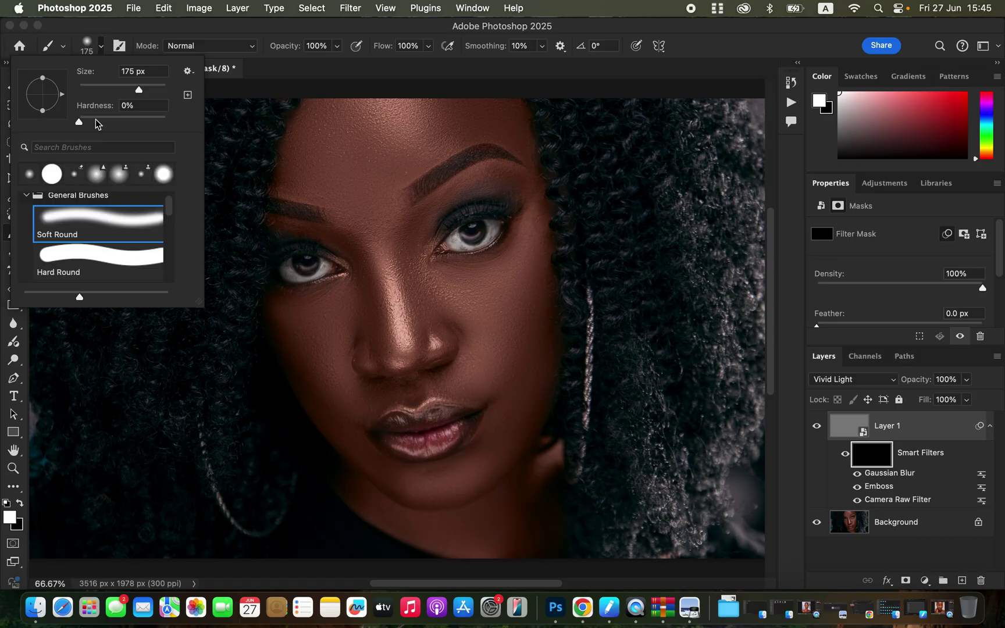
pyautogui.click(168, 35)
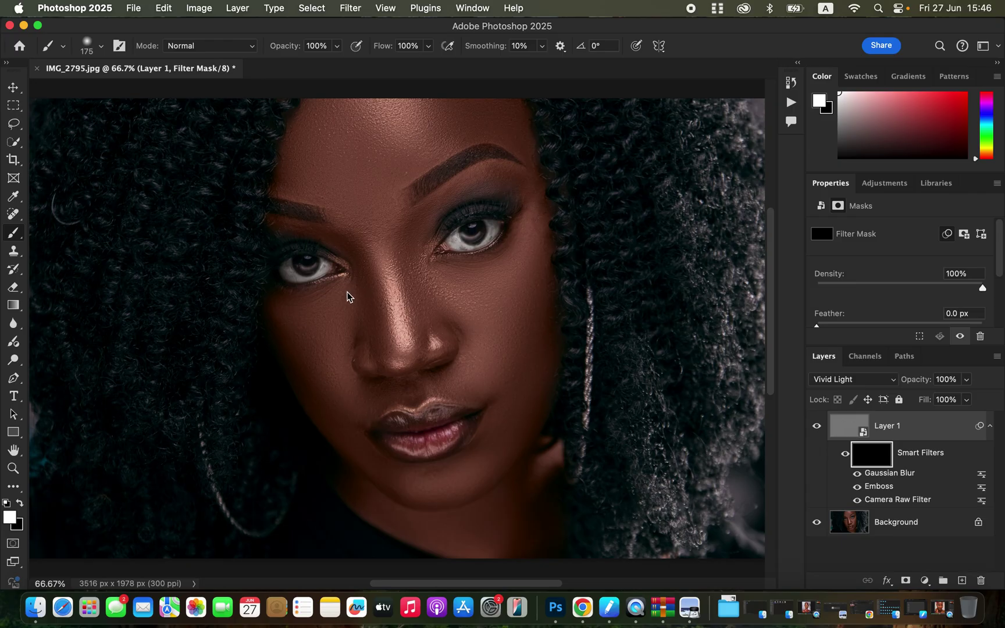
pyautogui.moveTo(341, 291)
pyautogui.mouseDown()
pyautogui.moveTo(297, 316)
pyautogui.moveTo(335, 374)
pyautogui.moveTo(334, 320)
pyautogui.moveTo(339, 343)
pyautogui.moveTo(314, 376)
pyautogui.moveTo(293, 321)
pyautogui.moveTo(385, 335)
pyautogui.moveTo(367, 253)
pyautogui.moveTo(460, 299)
pyautogui.moveTo(496, 290)
pyautogui.moveTo(499, 299)
pyautogui.moveTo(516, 287)
pyautogui.moveTo(513, 320)
pyautogui.moveTo(489, 303)
pyautogui.moveTo(480, 319)
pyautogui.moveTo(461, 380)
pyautogui.moveTo(489, 381)
pyautogui.moveTo(524, 285)
pyautogui.moveTo(536, 350)
pyautogui.moveTo(491, 453)
pyautogui.moveTo(512, 403)
pyautogui.moveTo(470, 465)
pyautogui.moveTo(439, 485)
pyautogui.moveTo(401, 485)
pyautogui.moveTo(368, 460)
pyautogui.moveTo(336, 413)
pyautogui.moveTo(346, 397)
pyautogui.moveTo(361, 412)
pyautogui.moveTo(419, 378)
pyautogui.moveTo(501, 356)
pyautogui.moveTo(406, 320)
pyautogui.moveTo(397, 357)
pyautogui.moveTo(361, 199)
pyautogui.moveTo(356, 217)
pyautogui.moveTo(345, 185)
pyautogui.moveTo(307, 148)
pyautogui.moveTo(294, 165)
pyautogui.moveTo(316, 129)
pyautogui.moveTo(368, 127)
pyautogui.moveTo(324, 142)
pyautogui.moveTo(355, 156)
pyautogui.moveTo(453, 121)
pyautogui.moveTo(398, 153)
pyautogui.moveTo(449, 110)
pyautogui.moveTo(498, 121)
pyautogui.moveTo(417, 149)
pyautogui.moveTo(401, 165)
pyautogui.moveTo(325, 103)
pyautogui.moveTo(382, 144)
pyautogui.moveTo(374, 250)
pyautogui.mouseUp()
pyautogui.moveTo(380, 307)
pyautogui.mouseDown()
pyautogui.moveTo(347, 338)
pyautogui.moveTo(311, 348)
pyautogui.moveTo(310, 375)
pyautogui.mouseUp()
# Set the grain layer's opacity to 88% and toggle its visibility to compare the skin with and without texture.
pyautogui.click(925, 423)
pyautogui.click(966, 380)
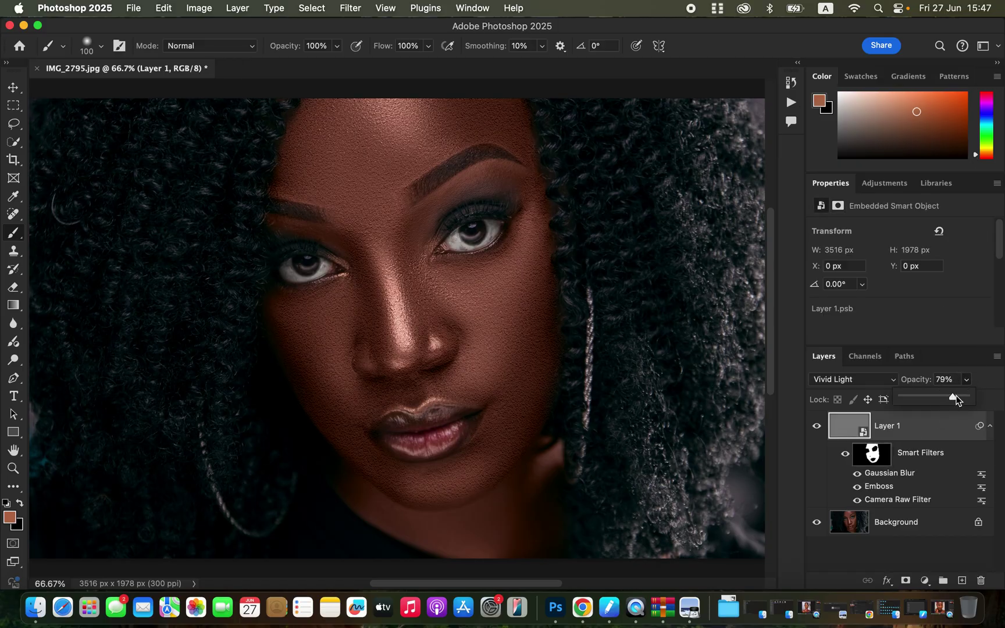
pyautogui.click(957, 398)
pyautogui.moveTo(959, 399); pyautogui.dragTo(959, 395)
pyautogui.click(816, 428)
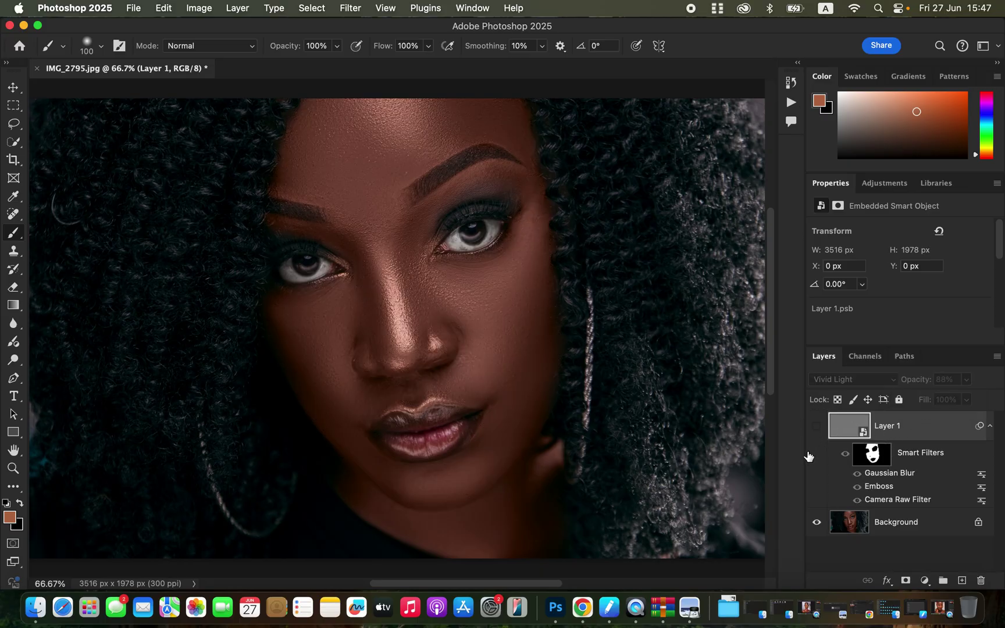
pyautogui.press('super+plus')
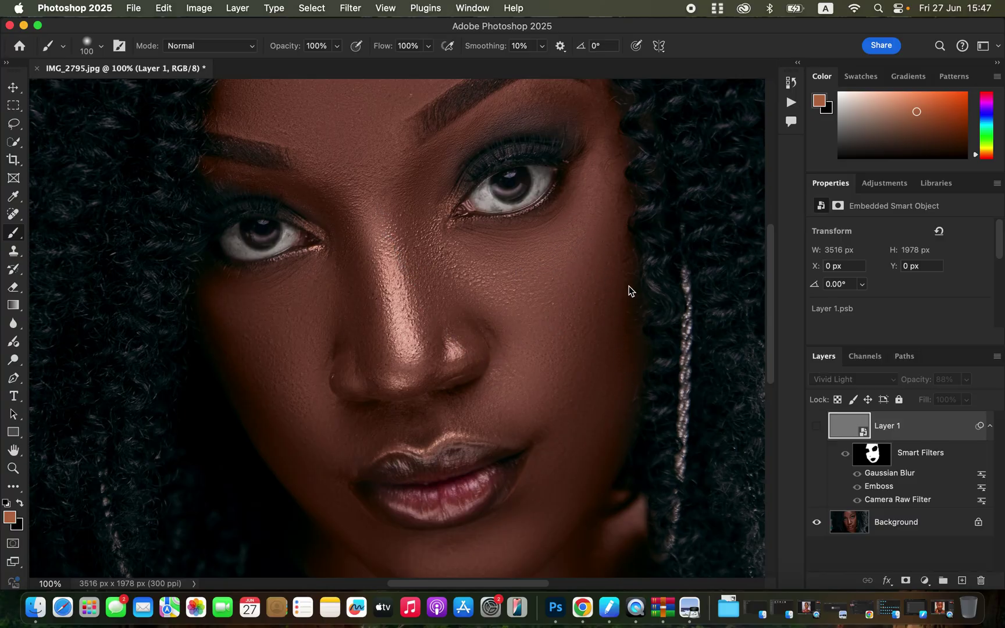
pyautogui.click(817, 427)
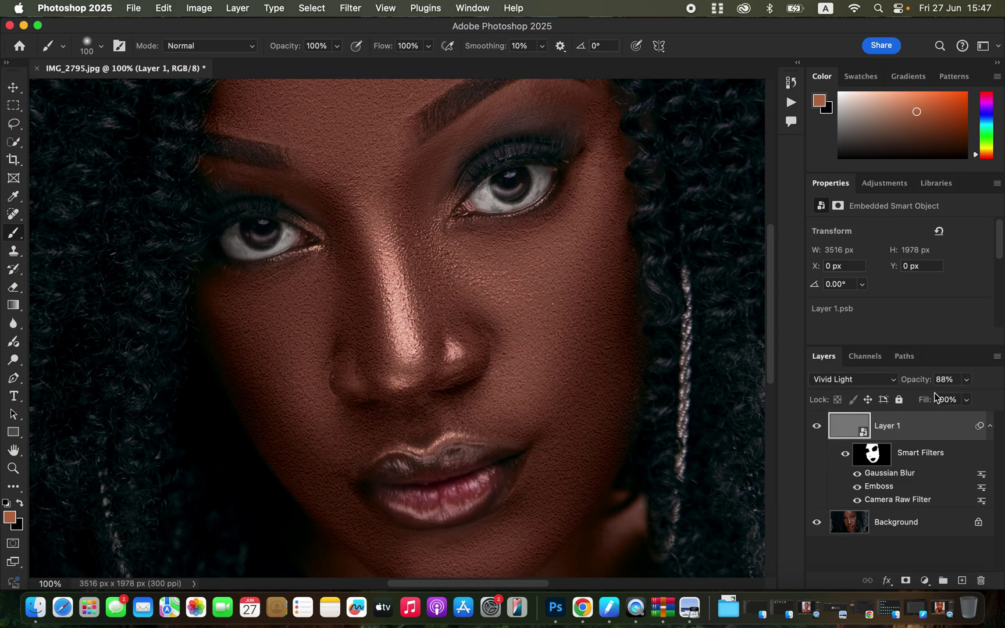
# Lower the grain layer's opacity to 67% and compare the portrait before and after by hiding and showing the layer.
pyautogui.click(967, 381)
pyautogui.moveTo(964, 398)
pyautogui.mouseDown()
pyautogui.moveTo(943, 399)
pyautogui.moveTo(953, 396)
pyautogui.mouseUp()
pyautogui.press('super+minus')
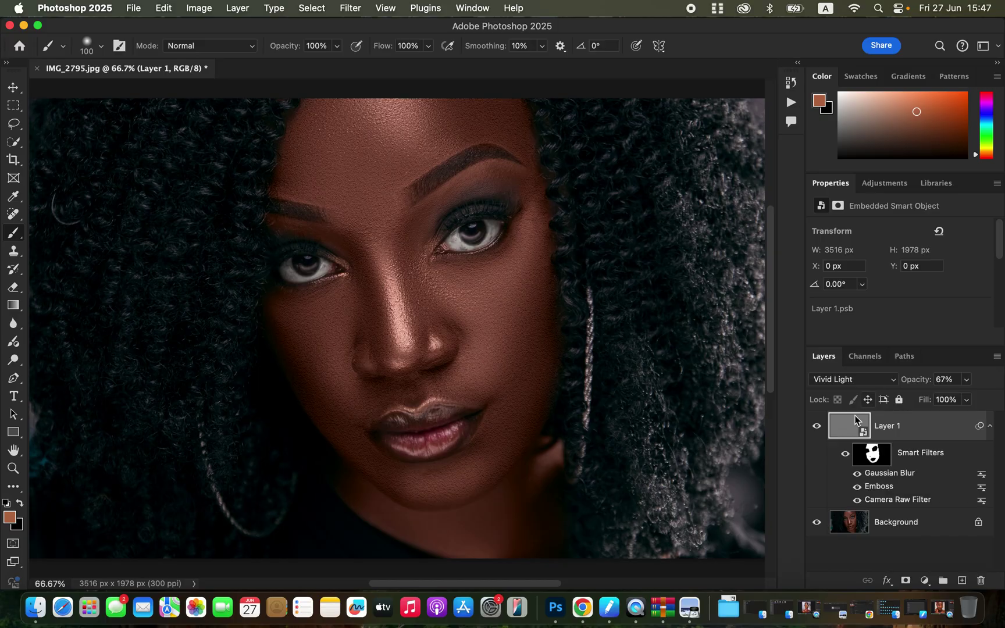
pyautogui.click(816, 429)
pyautogui.click(816, 430)
pyautogui.click(817, 431)
pyautogui.click(816, 432)
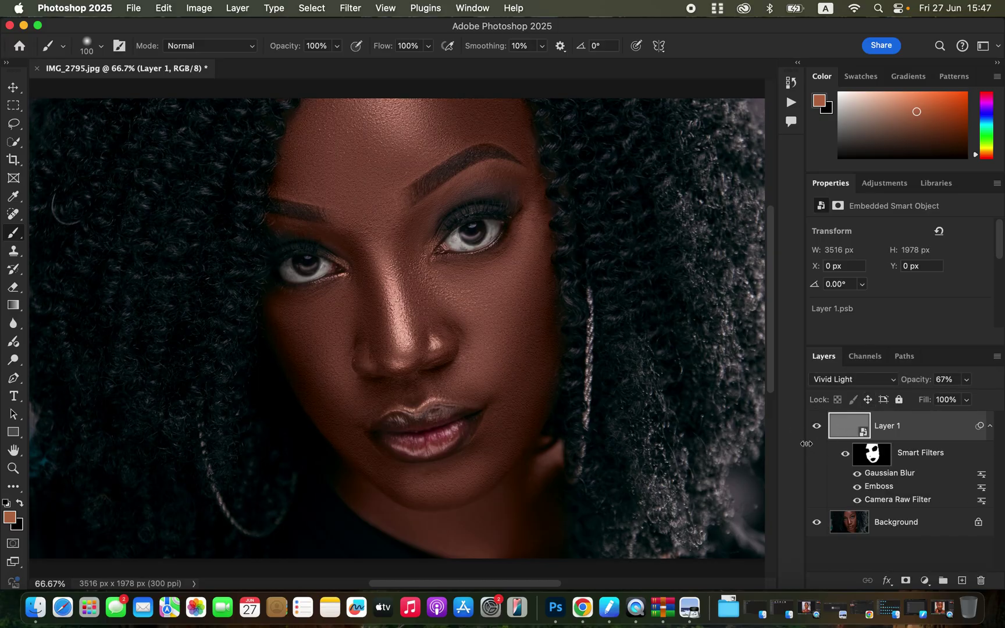